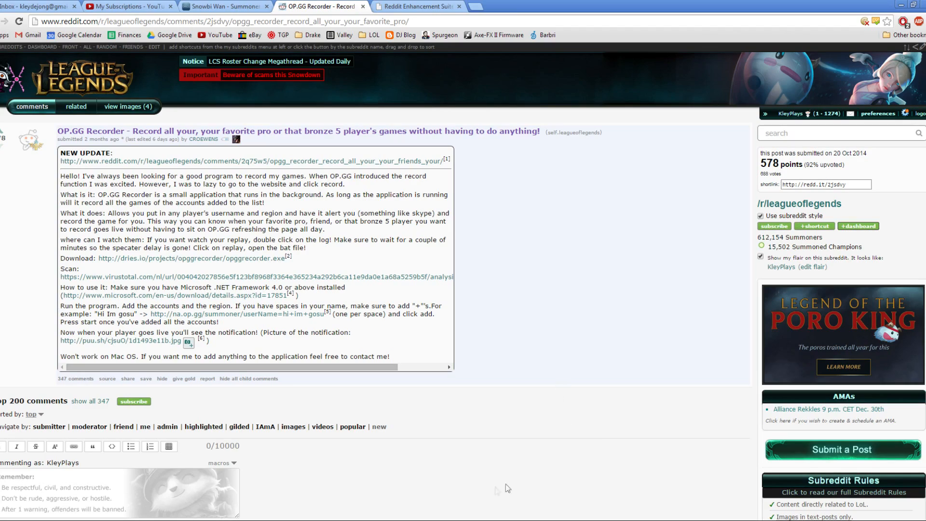
pyautogui.click(453, 520)
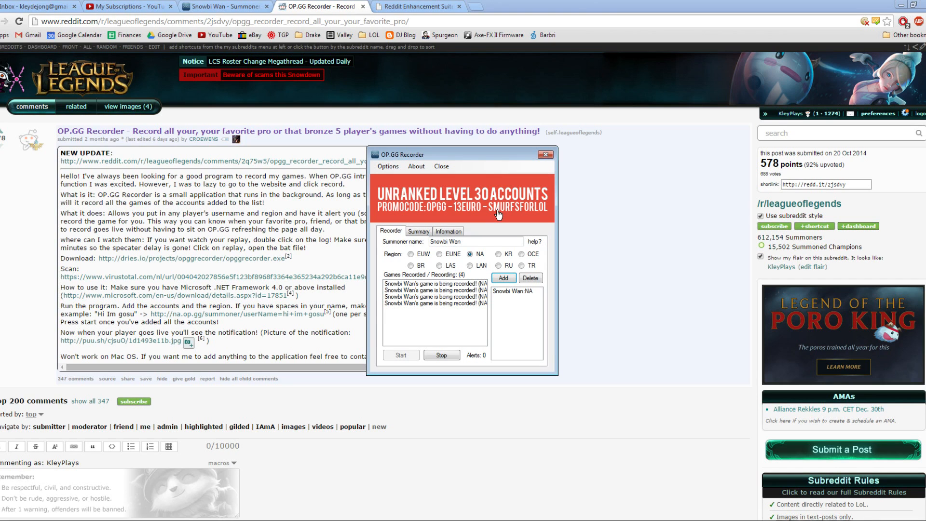
pyautogui.click(225, 7)
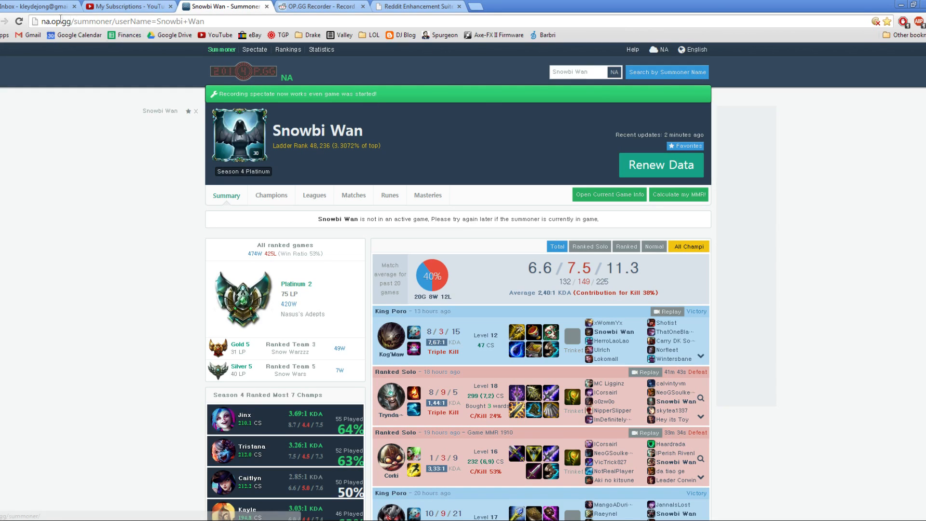
pyautogui.click(241, 72)
pyautogui.click(402, 237)
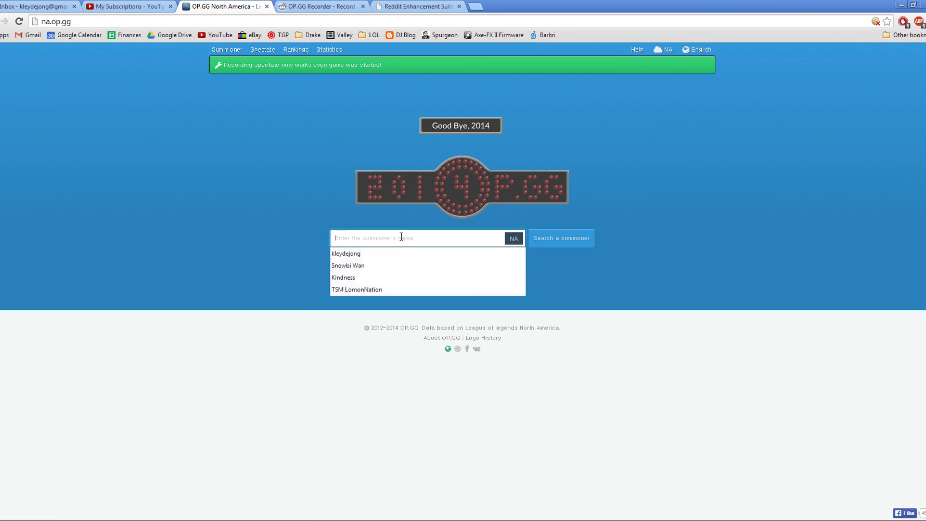
pyautogui.write('Sno')
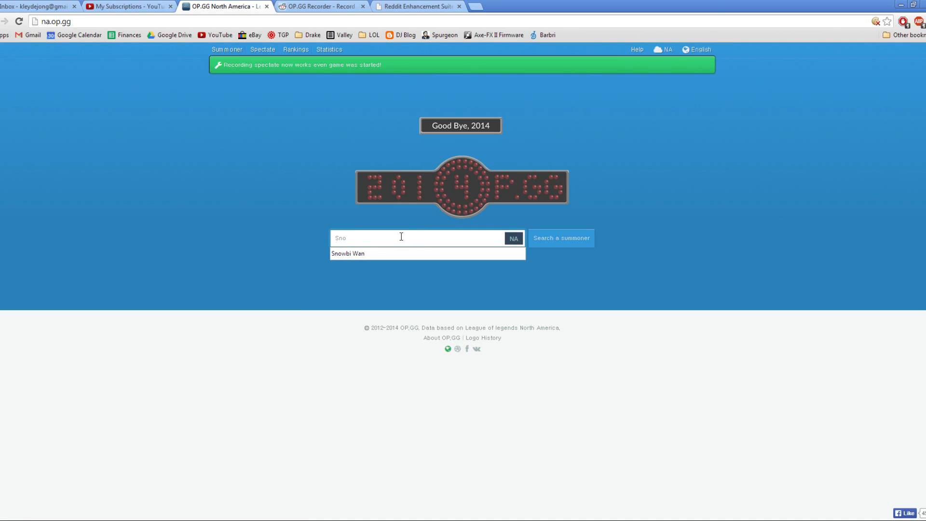
pyautogui.write('wbi Wan')
pyautogui.press('Return')
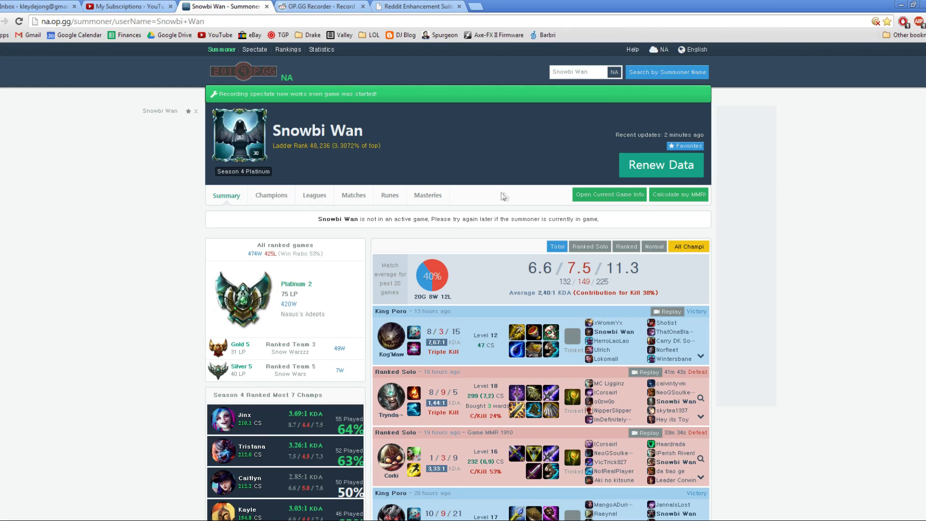
pyautogui.rightClick(515, 195)
pyautogui.click(498, 201)
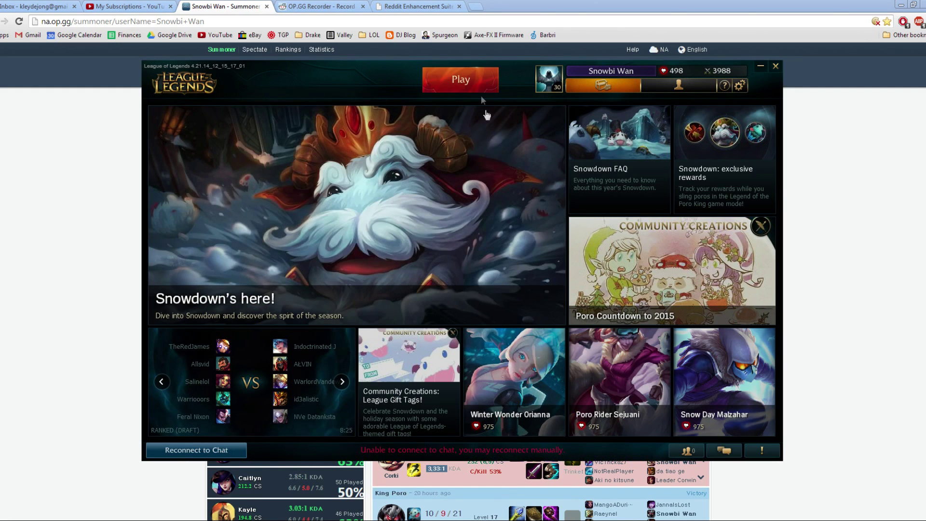
pyautogui.click(474, 81)
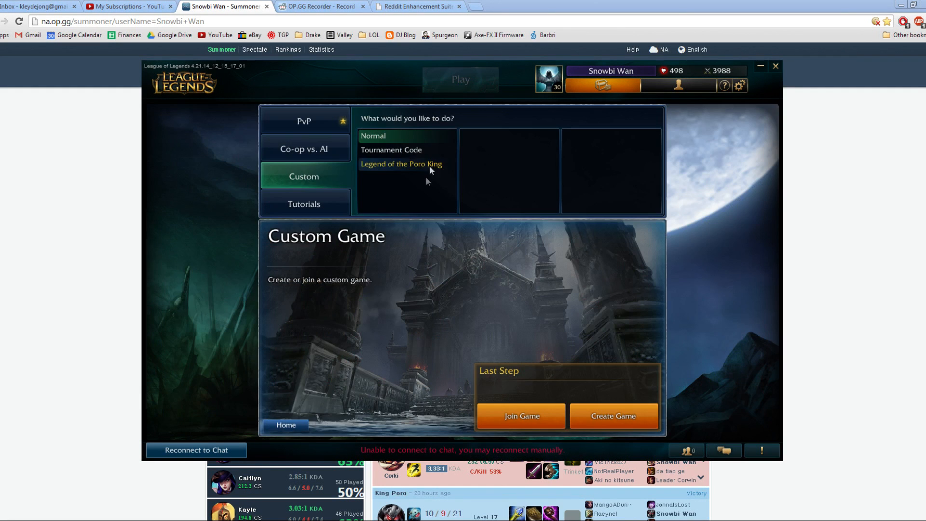
# Step: Create a solo custom game on The Crystal Scar and start it, accepting no IP/XP rewards
pyautogui.click(618, 425)
pyautogui.click(453, 427)
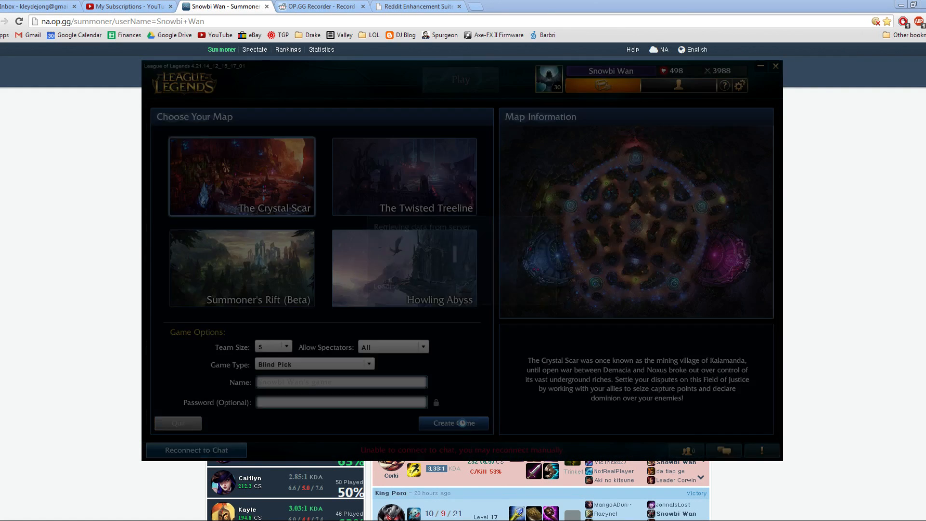
pyautogui.click(750, 425)
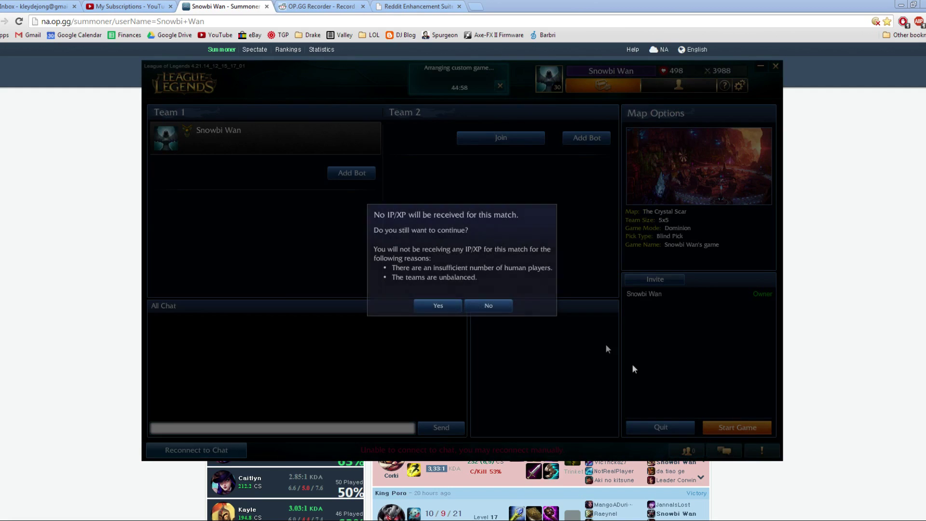
pyautogui.click(442, 307)
# Step: Pick Fiddlesticks as the champion and lock it in
pyautogui.click(469, 211)
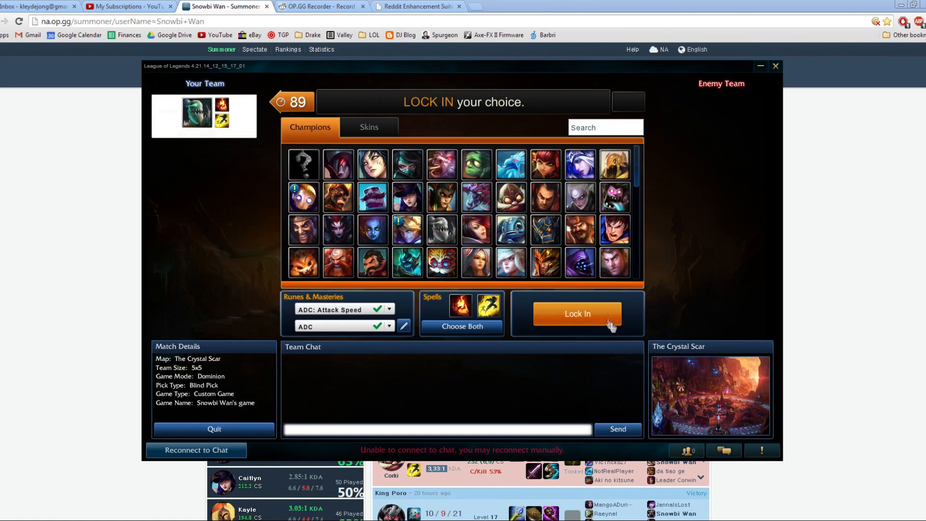
pyautogui.click(597, 311)
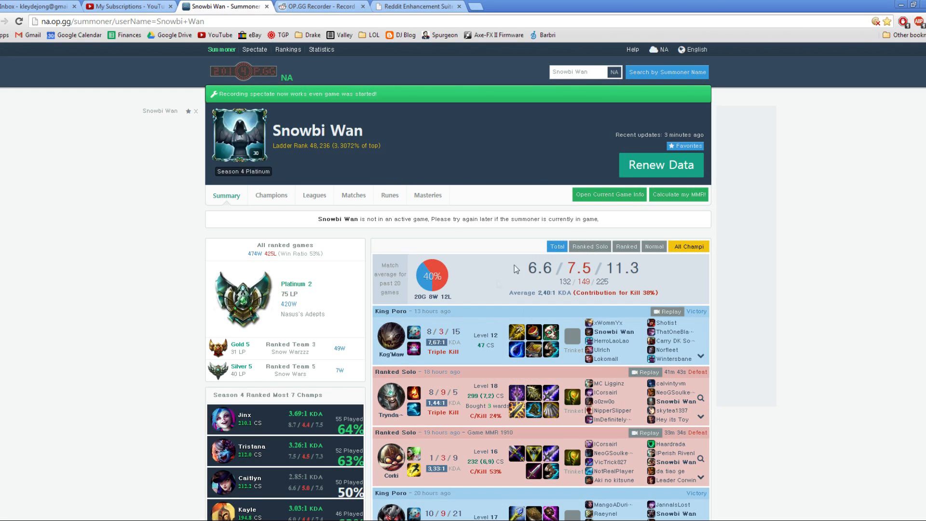
# Step: Show Snowbi Wan's current Crystal Scar game info and request a recording of it
pyautogui.click(619, 194)
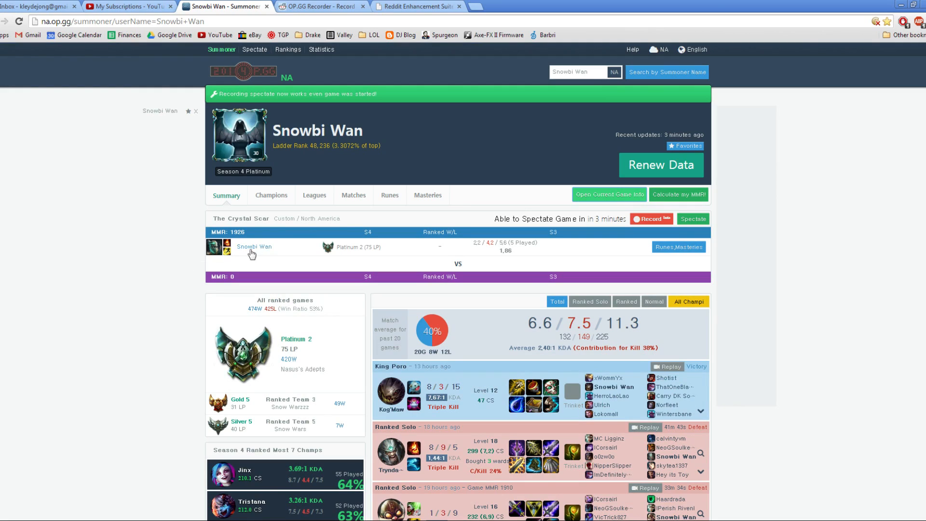
pyautogui.moveTo(651, 219)
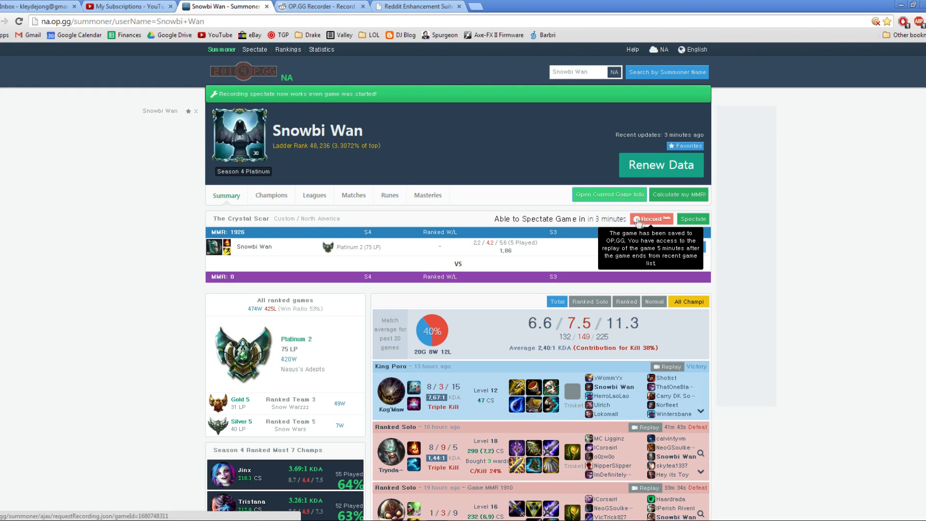
pyautogui.click(648, 220)
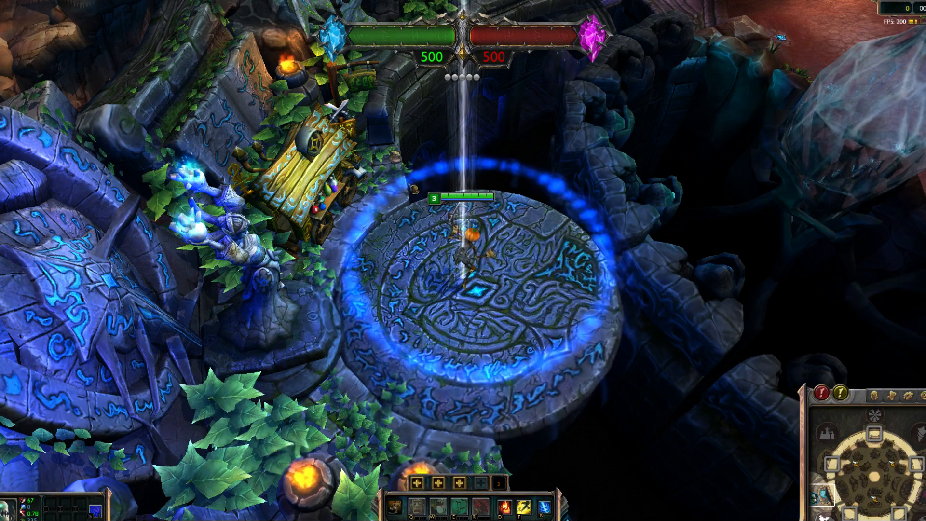
# Step: Exit the running Crystal Scar match via the in-game options and confirm leaving the game
pyautogui.press('Escape')
pyautogui.click(266, 424)
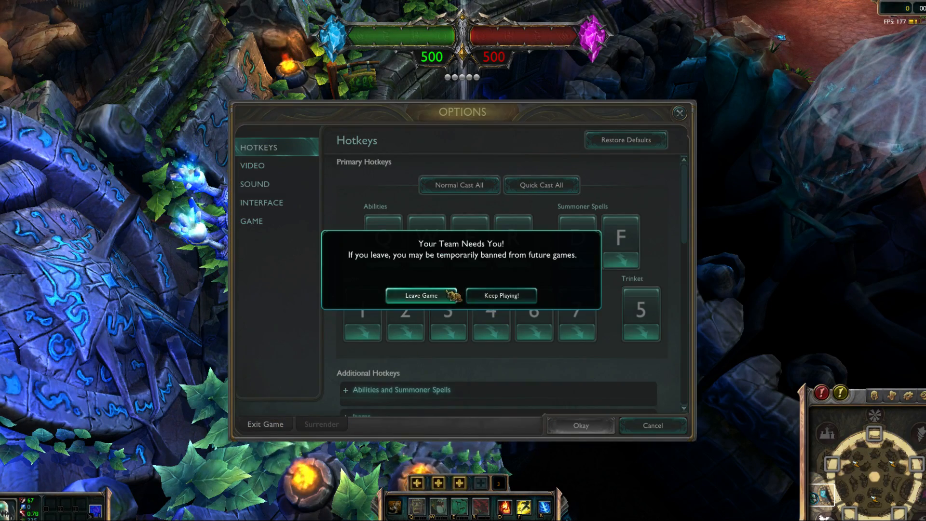
pyautogui.click(431, 295)
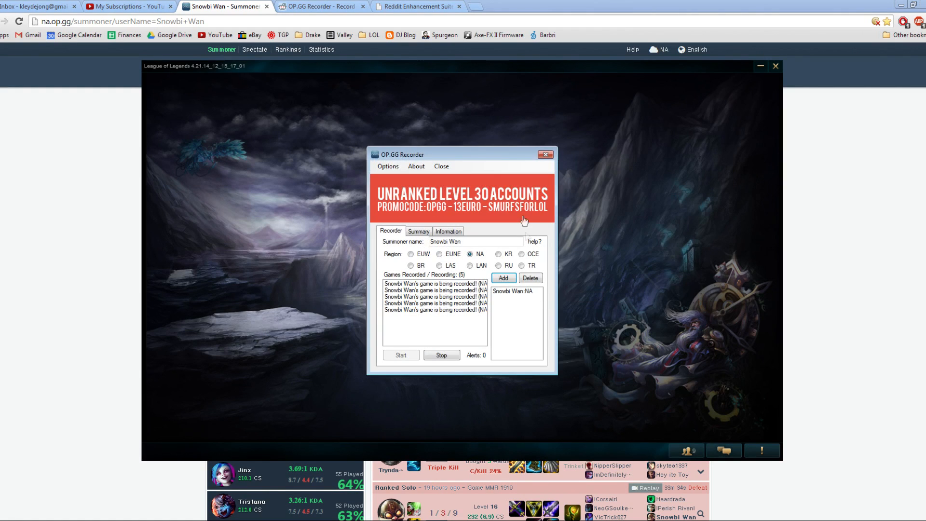
# Step: Select the Snowbi Wan:NA entry in the recorder's account list, then bring the OP.GG profile back in front
pyautogui.click(761, 67)
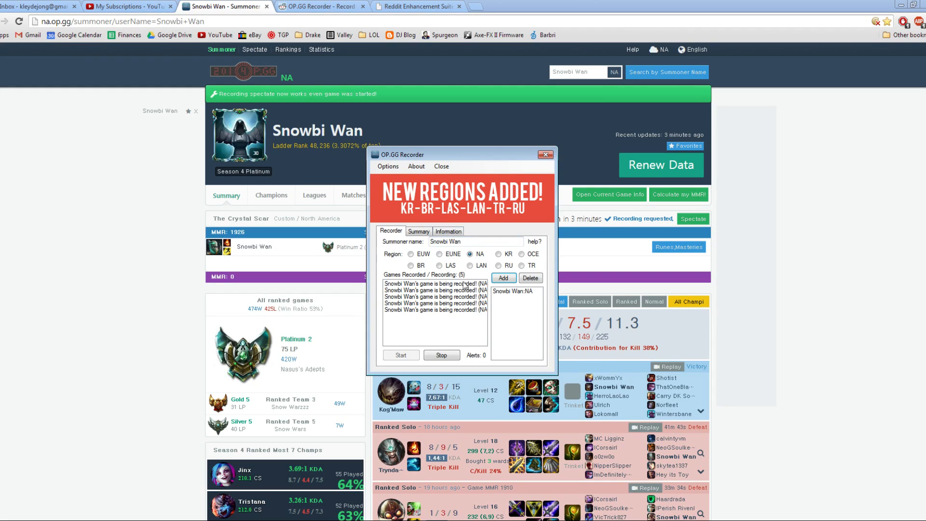
pyautogui.click(775, 223)
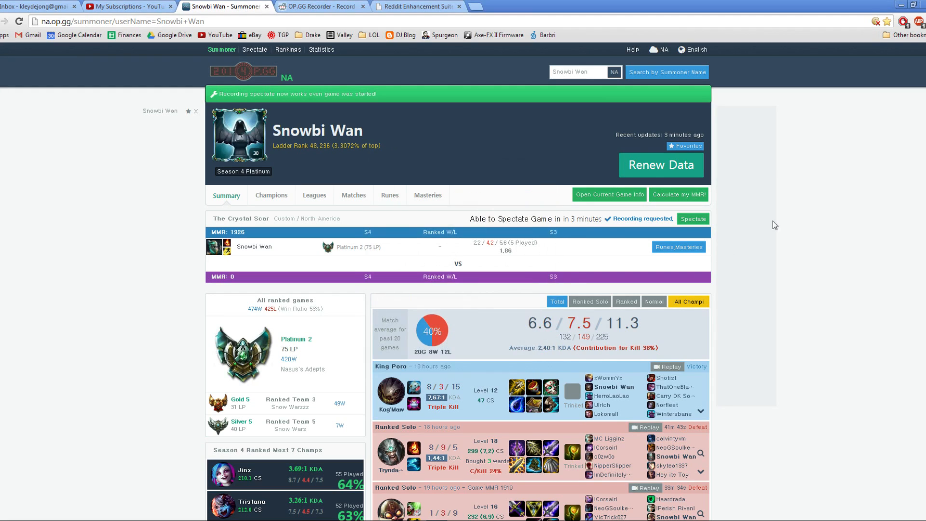
pyautogui.hotkey('alt', 'Tab')
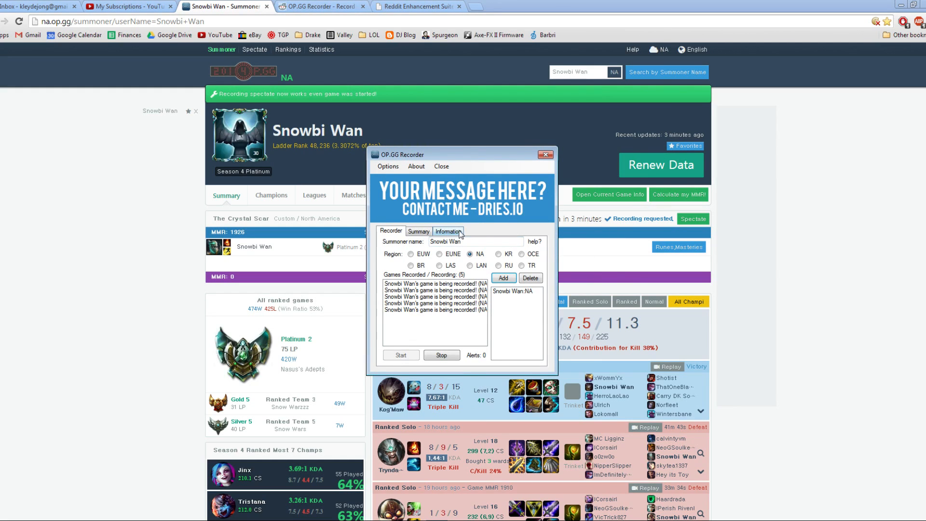
pyautogui.click(511, 291)
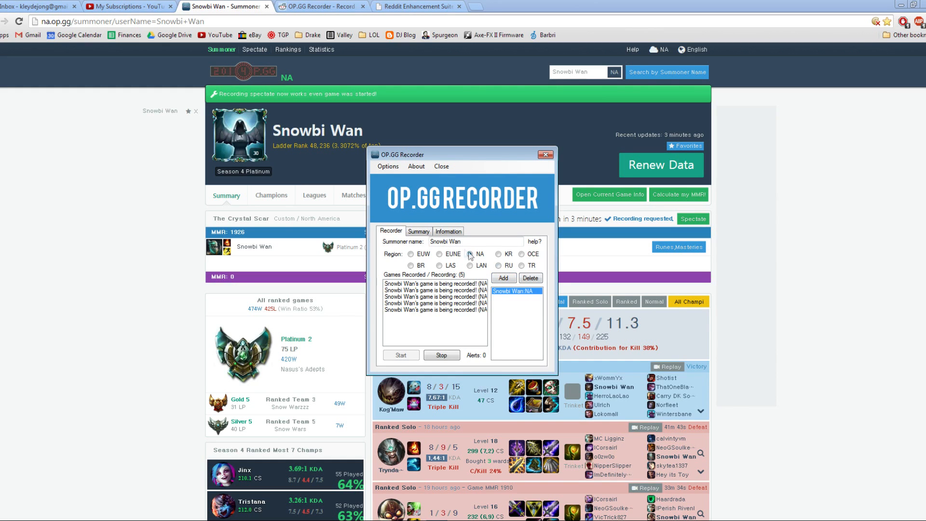
pyautogui.click(767, 334)
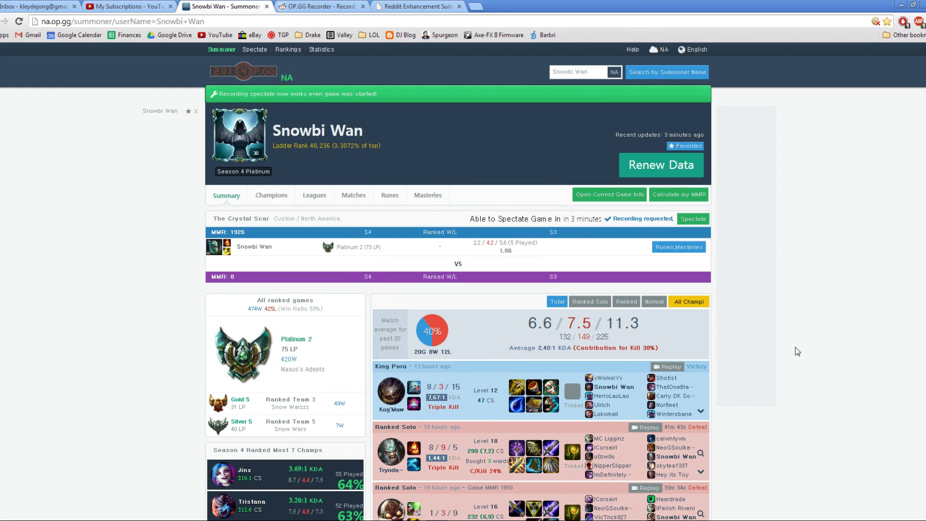
pyautogui.scroll(-2, 796, 352)
pyautogui.scroll(-1, 796, 347)
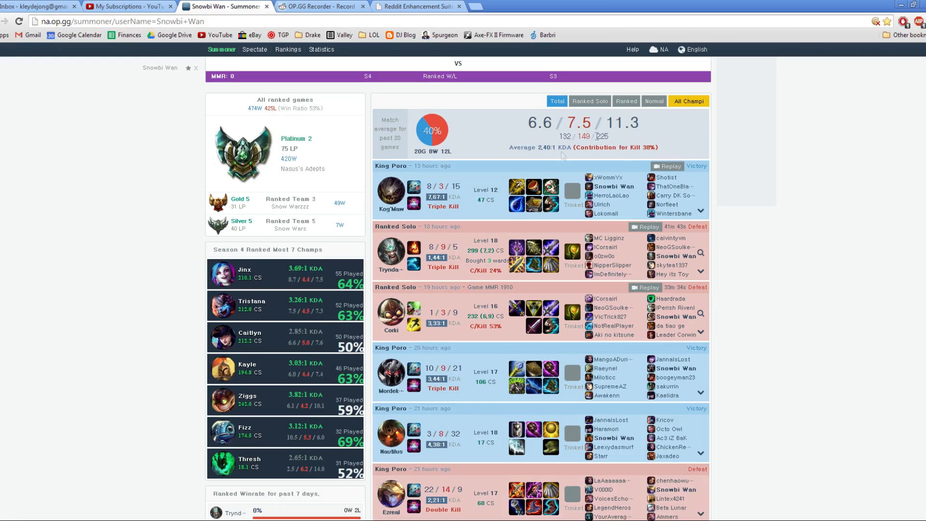
pyautogui.scroll(-5, 730, 297)
pyautogui.scroll(-4, 731, 296)
pyautogui.scroll(-2, 731, 296)
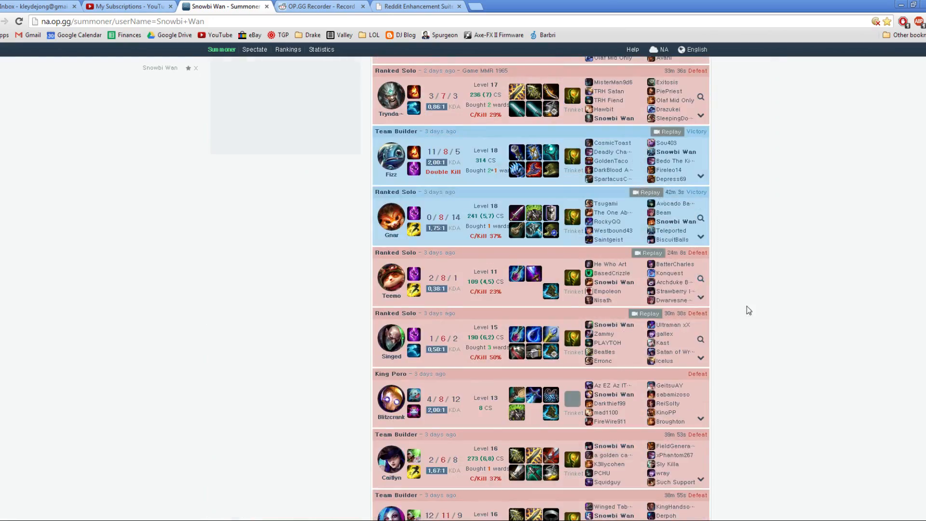
pyautogui.scroll(5, 745, 305)
pyautogui.scroll(4, 735, 354)
pyautogui.scroll(4, 734, 355)
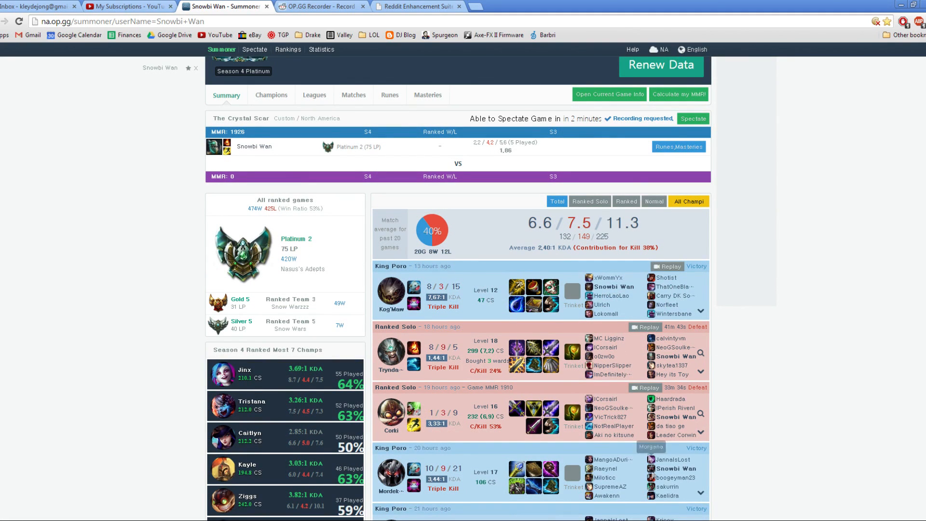
# Step: Briefly show the recorder still tracking Snowbi Wan, then switch to the Reddit OP.GG Recorder thread
pyautogui.hotkey('alt', 'Tab')
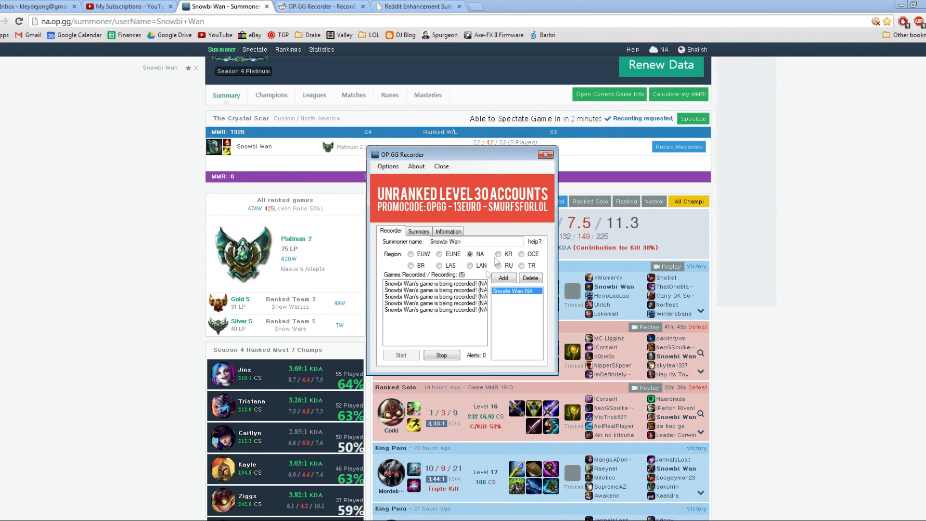
pyautogui.click(325, 6)
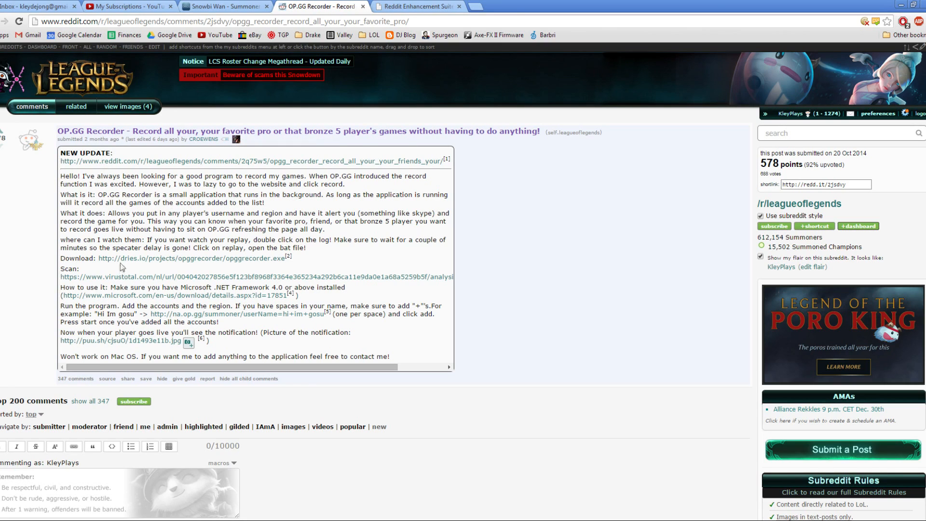
# Step: Highlight the Reddit post's download and scan lines, then add Snowbi Wan NA to the recorder's accounts again
pyautogui.moveTo(282, 268); pyautogui.dragTo(82, 259)
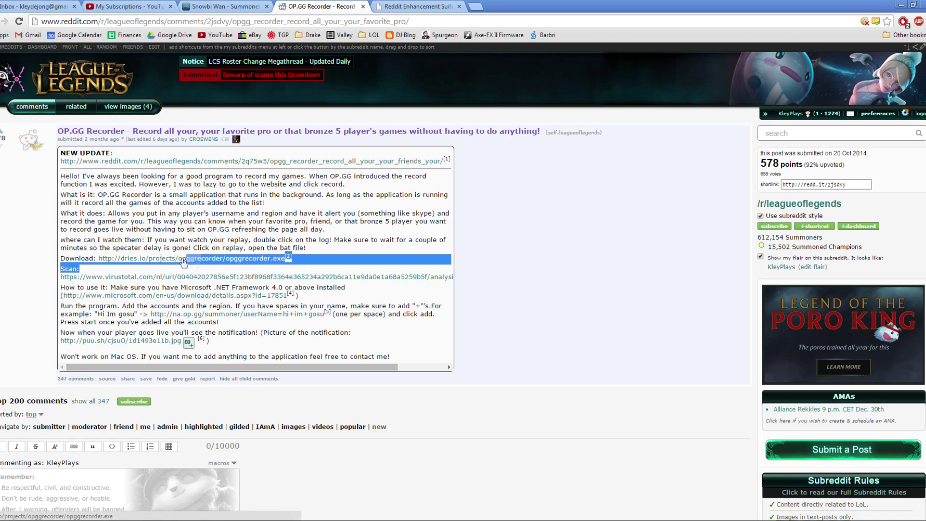
pyautogui.click(534, 285)
pyautogui.hotkey('alt', 'Tab')
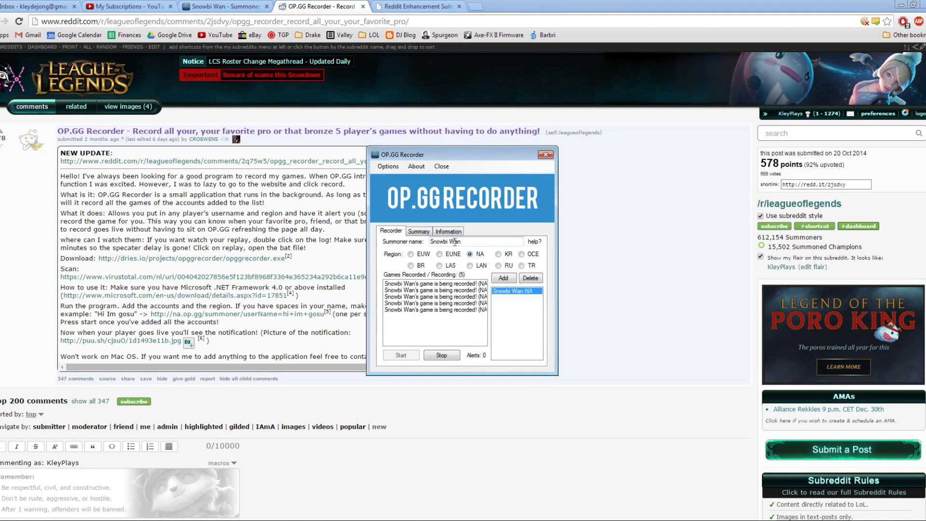
pyautogui.click(503, 278)
# Step: Delete the duplicate Snowbi Wan NA entry, check the recorder's startup options, and close the recorder window
pyautogui.moveTo(481, 242); pyautogui.dragTo(402, 241)
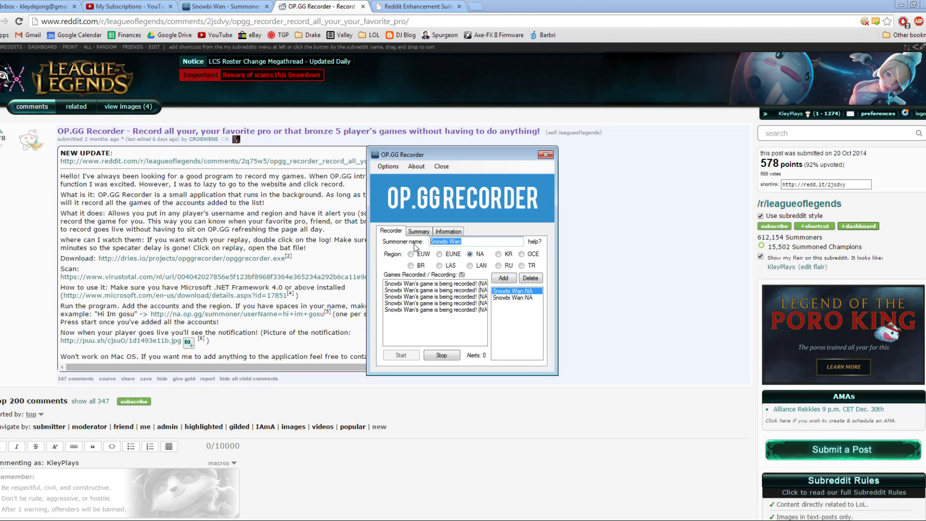
pyautogui.click(519, 293)
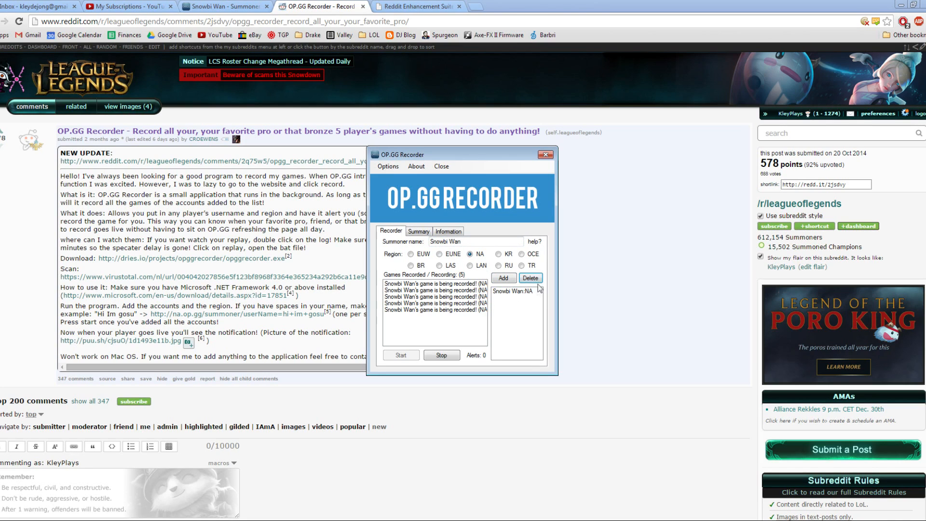
pyautogui.click(530, 277)
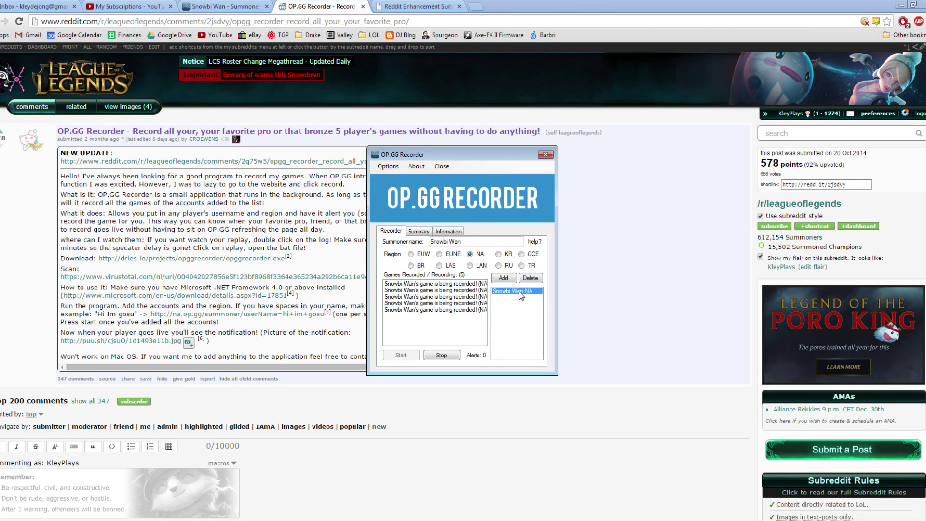
pyautogui.click(388, 167)
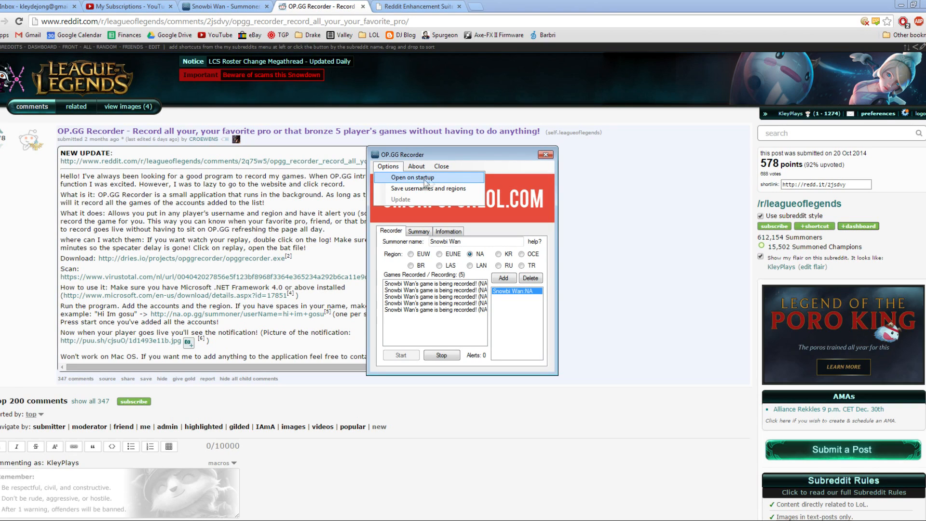
pyautogui.click(545, 156)
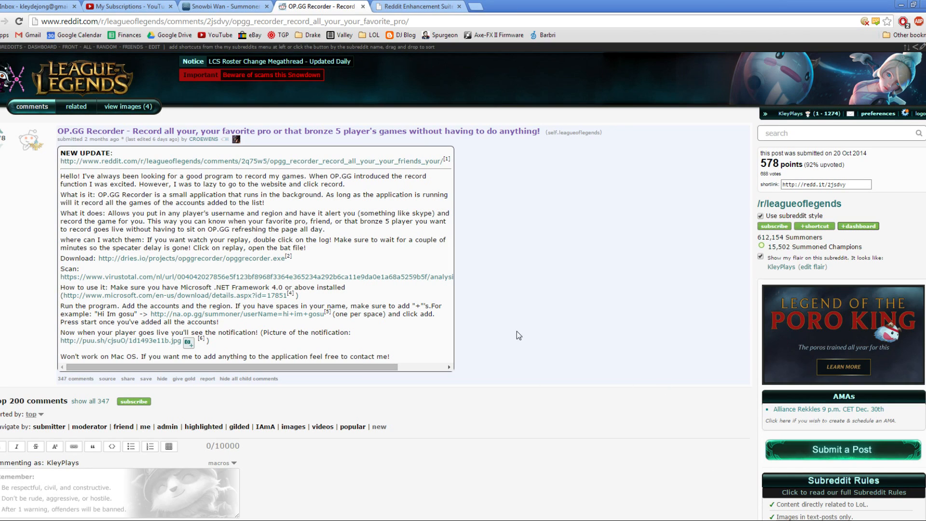
# Step: Return to Snowbi Wan's OP.GG profile showing the Crystal Scar game spectatable soon with recording requested
pyautogui.click(243, 6)
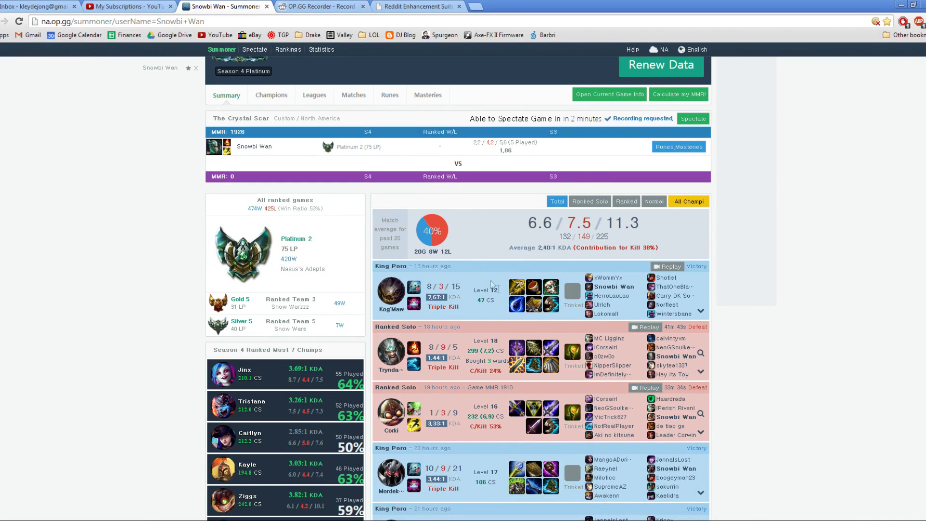